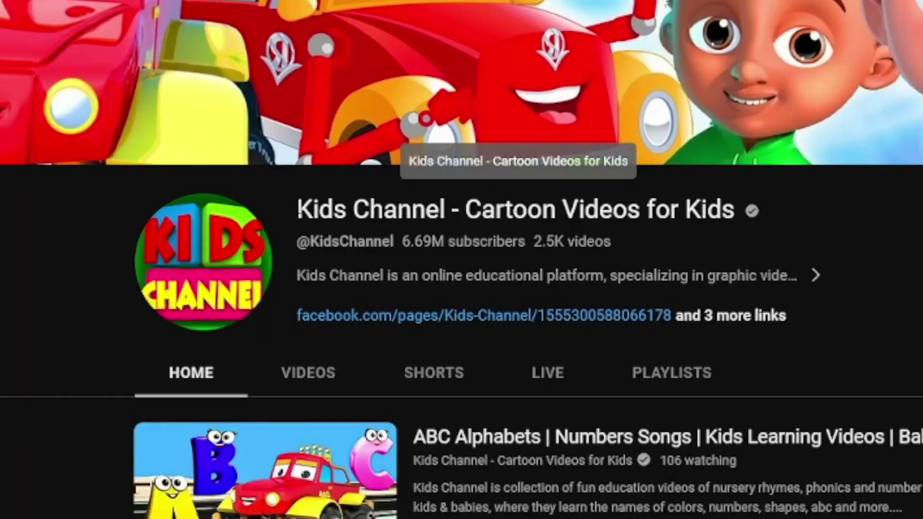
Step: Highlight the Kids Channel name and its $3.4K–$54.8K estimated monthly earnings on Social Blade
drag(298, 207, 385, 209)
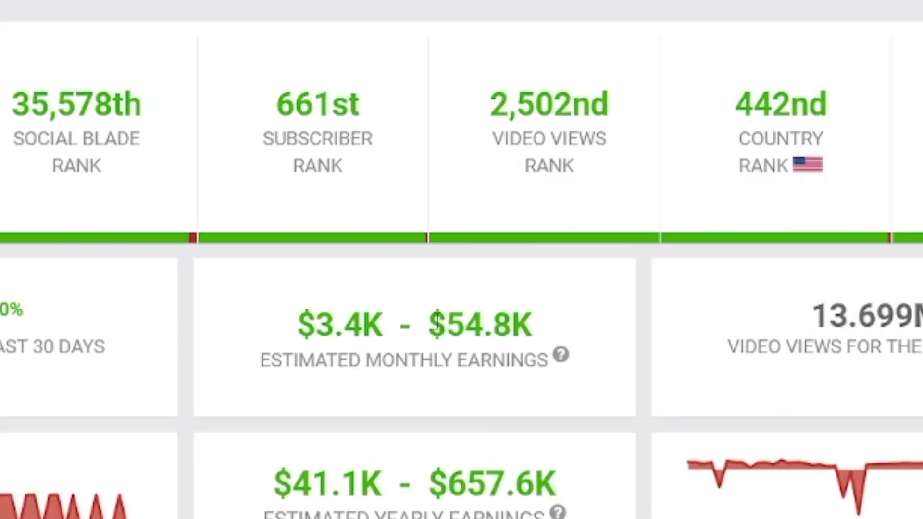
drag(372, 307, 406, 310)
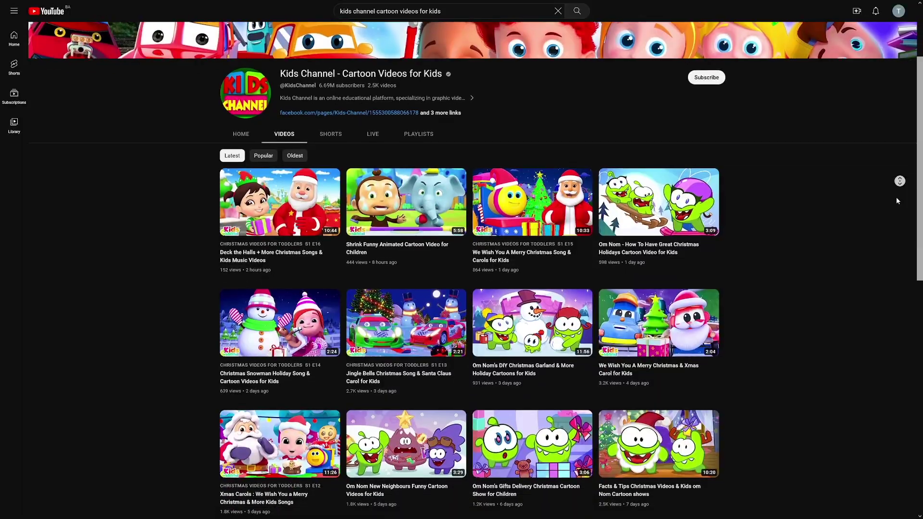
scroll(897, 197, down, 1)
scroll(896, 197, down, 2)
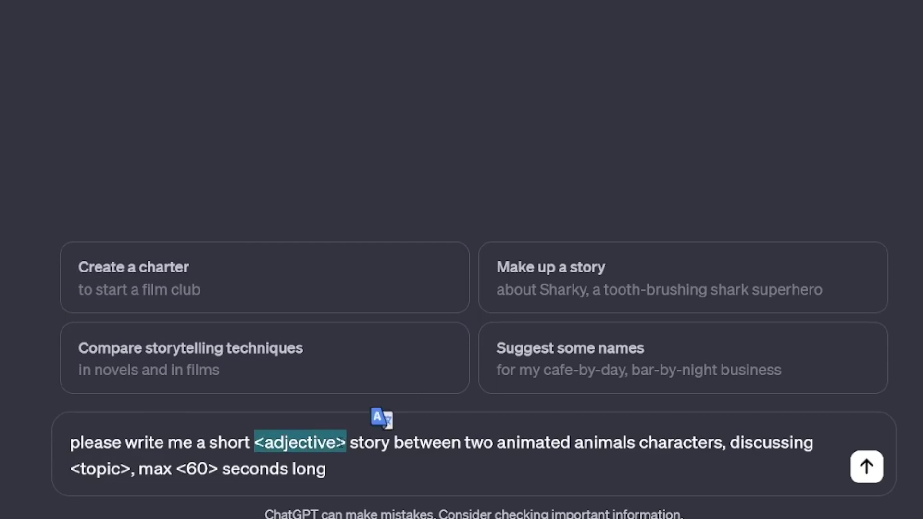
text(funny)
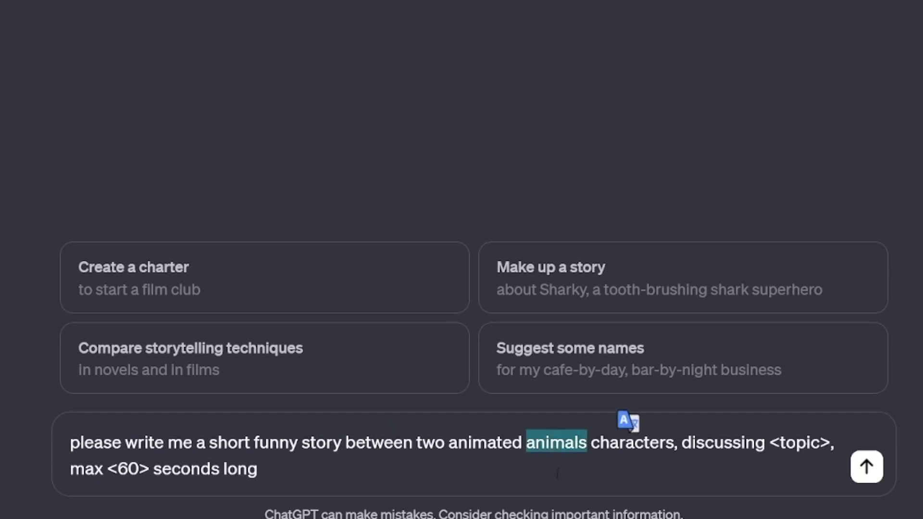
Step: Remove 'animals' from the prompt and select the length phrase to change 60 to 50 seconds
key(BackSpace)
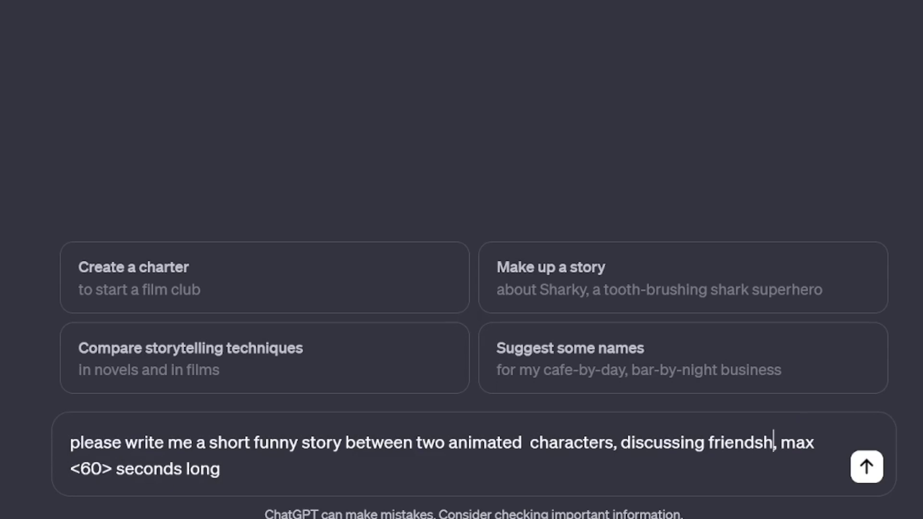
key(shift+Down)
text(ip)
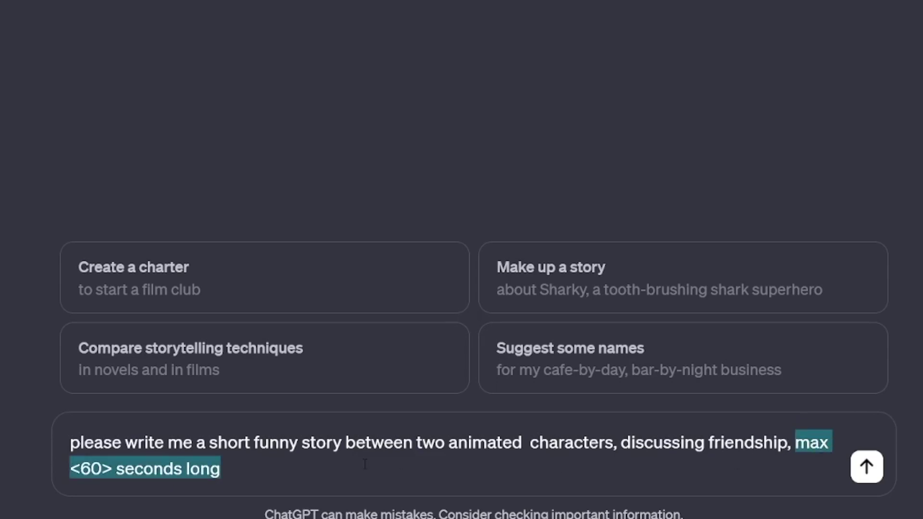
key(Right)
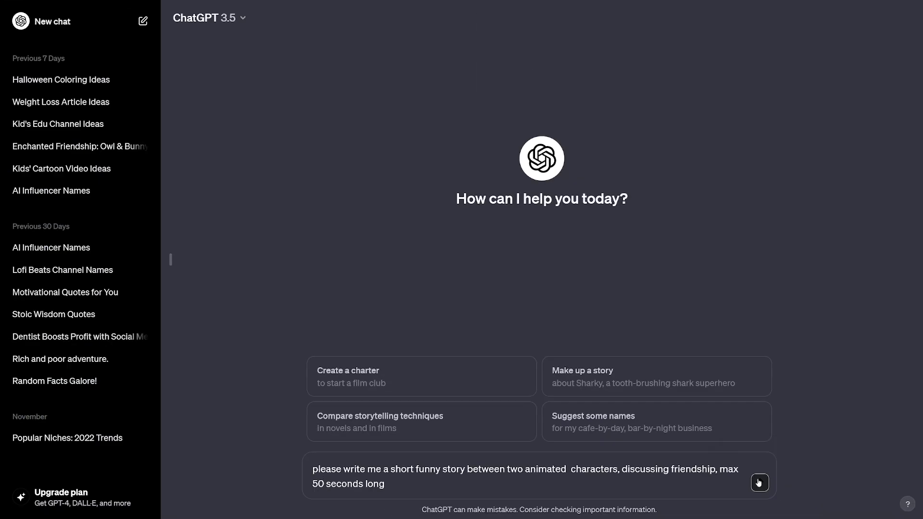
Step: Send the friendship story prompt, review the Billy and Sammy script, then request black humour
key(Return)
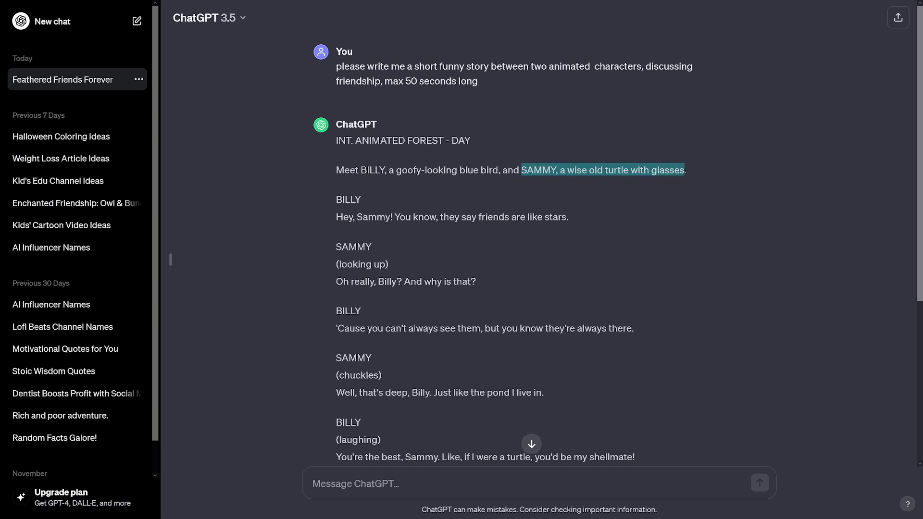
click(384, 239)
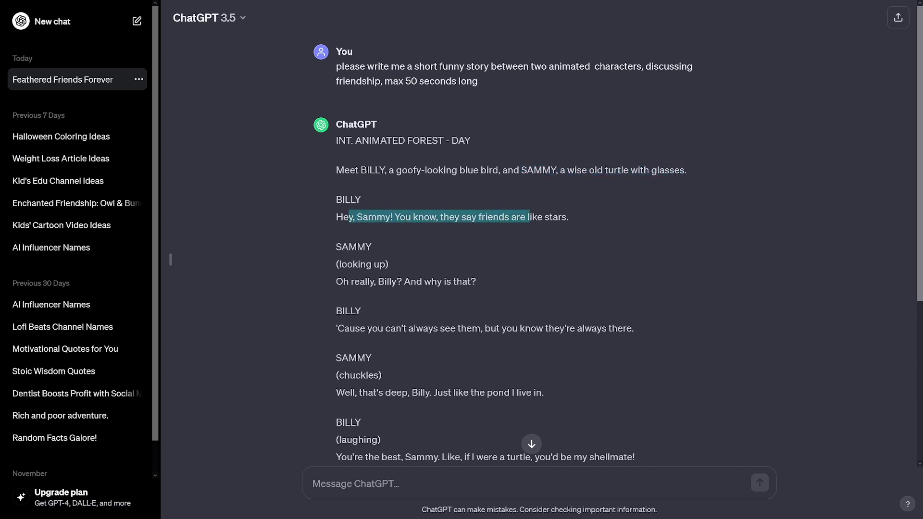
scroll(403, 216, down, 1)
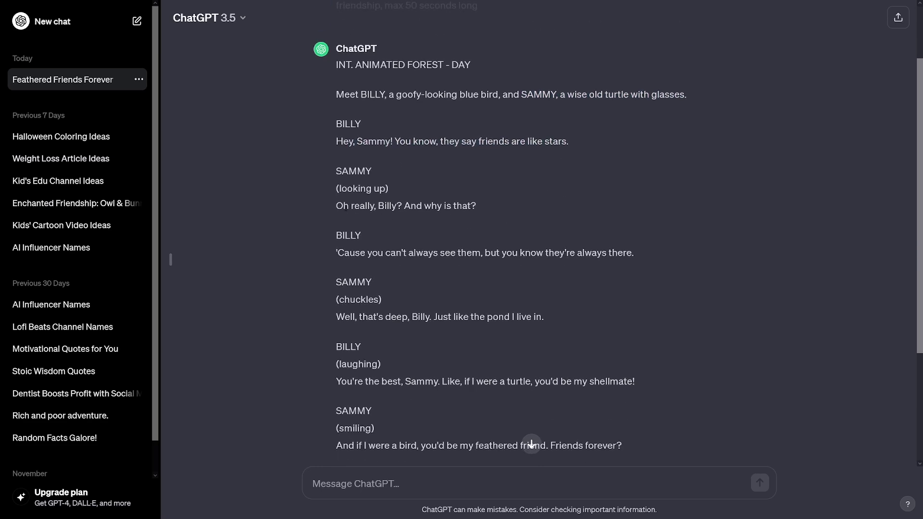
click(476, 207)
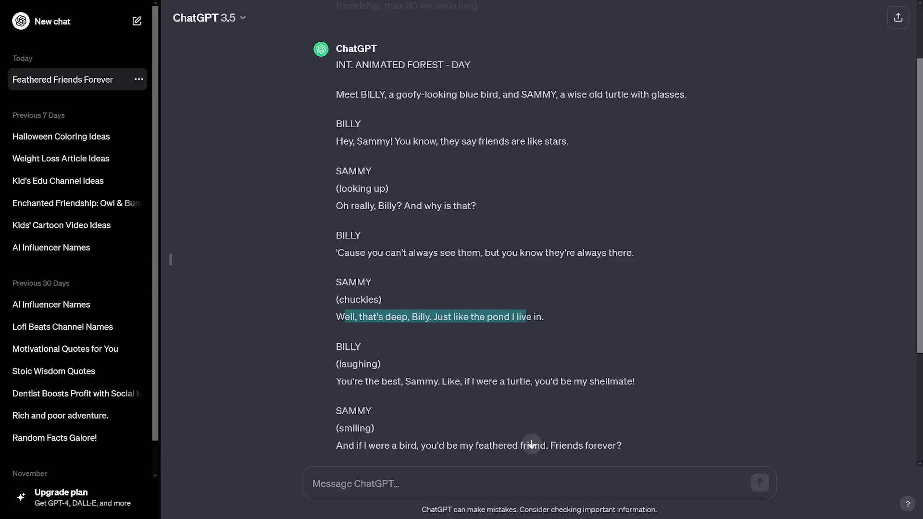
scroll(407, 320, down, 1)
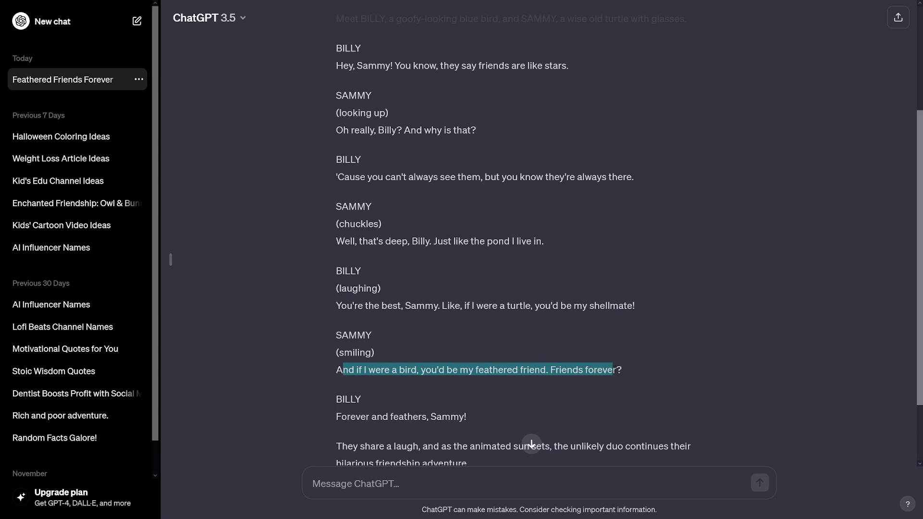
scroll(532, 289, down, 1)
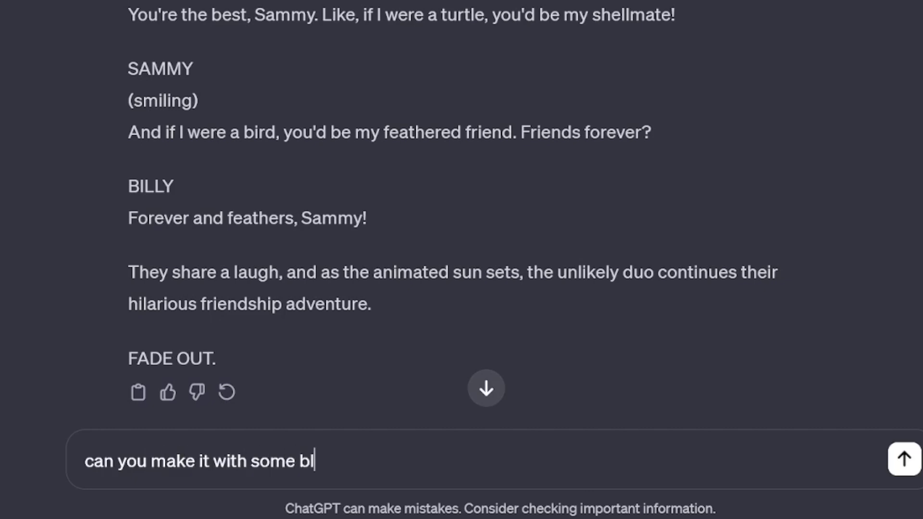
text(humour)
key(Return)
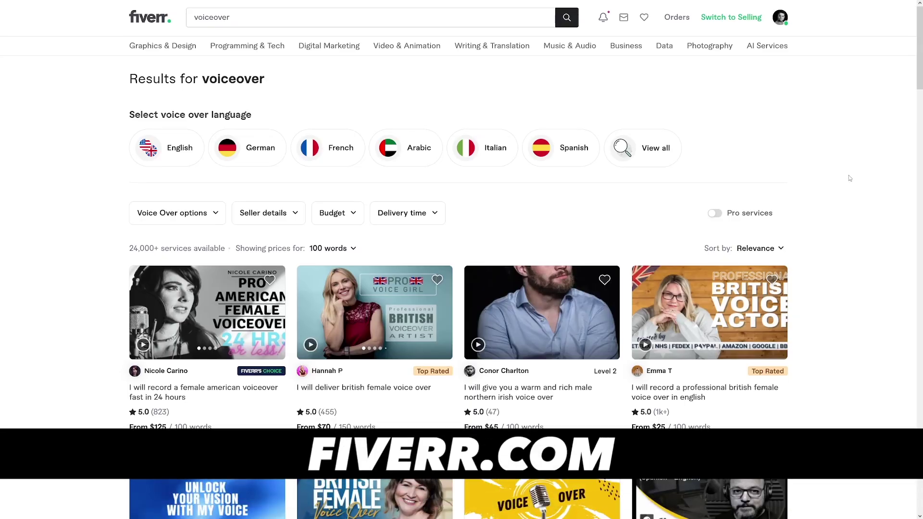
scroll(849, 175, down, 2)
scroll(841, 178, down, 3)
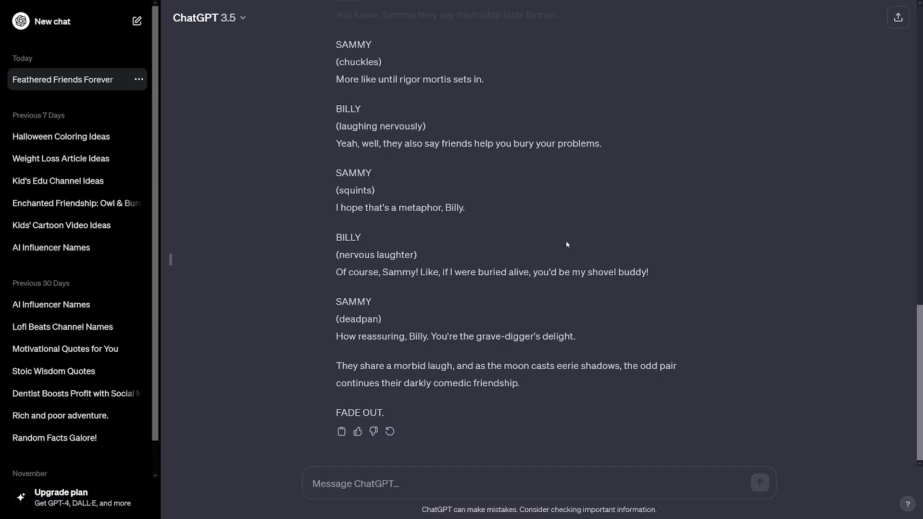
scroll(566, 241, up, 5)
scroll(531, 325, up, 5)
scroll(496, 237, up, 3)
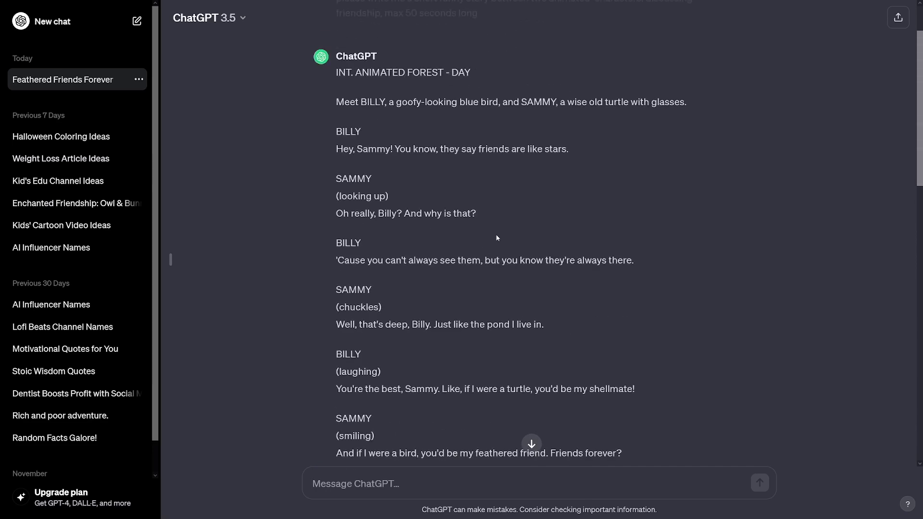
scroll(496, 238, down, 4)
drag(337, 166, 513, 167)
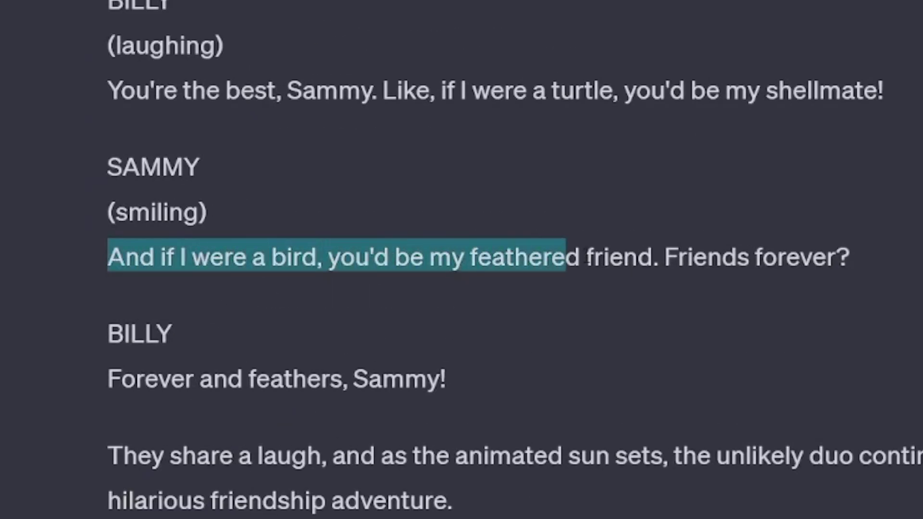
Step: Copy Sammy's full feathered-friend line from the ChatGPT reply
drag(567, 256, 787, 257)
right_click(850, 260)
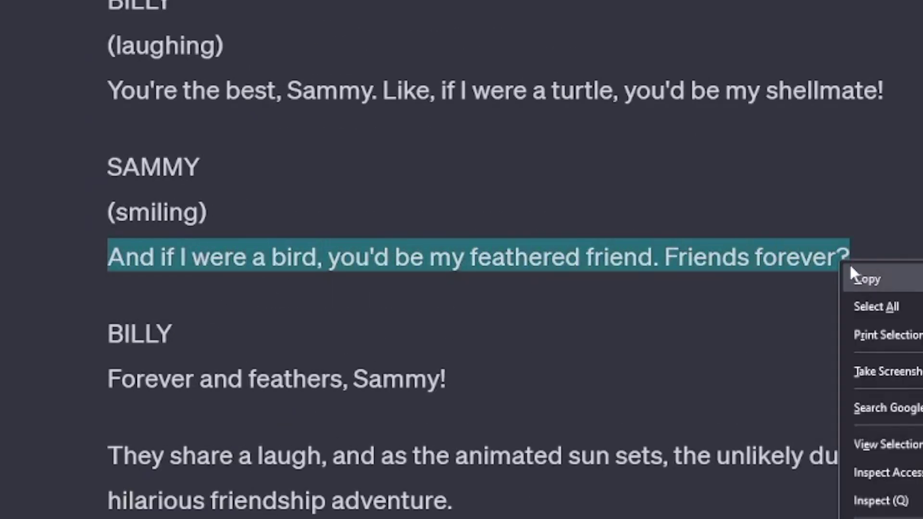
click(862, 275)
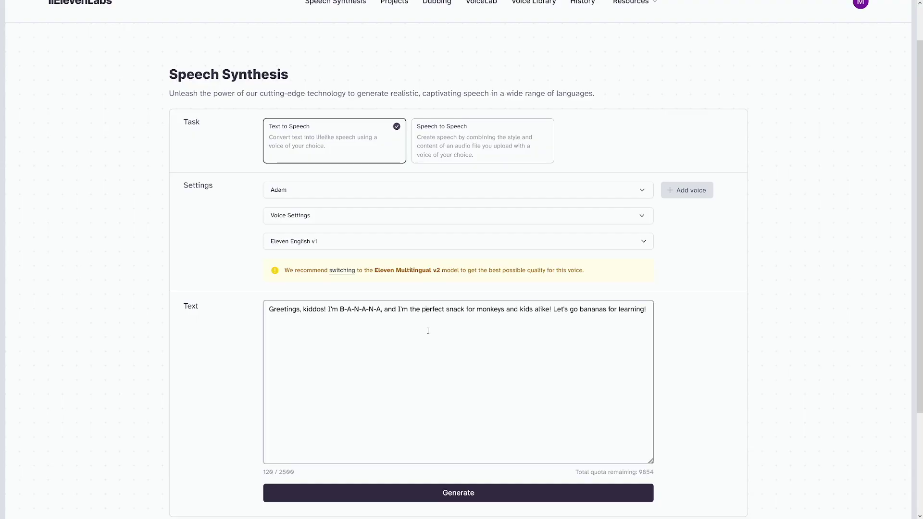
Step: Replace the ElevenLabs text with Sammy's line and generate it in the Adam voice
key(ctrl+a)
key(ctrl+v)
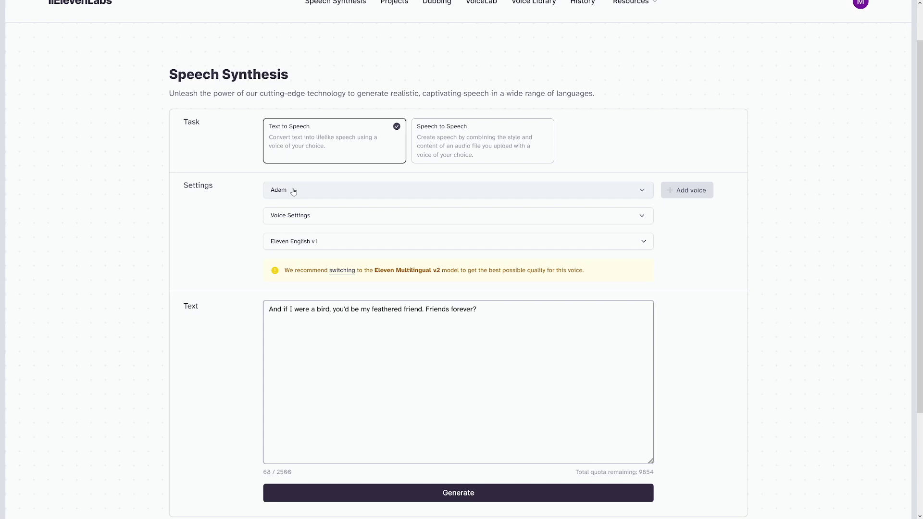
click(293, 191)
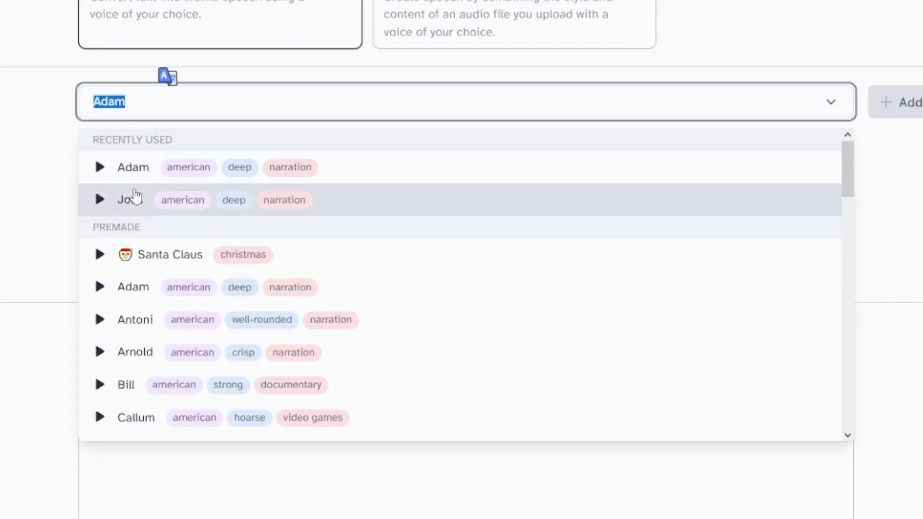
scroll(637, 310, down, 6)
scroll(637, 313, up, 4)
scroll(637, 314, up, 3)
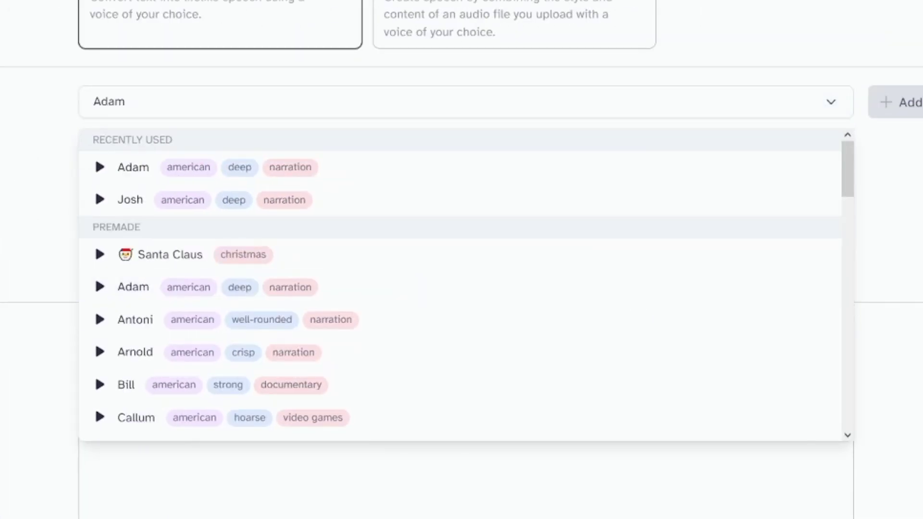
key(Escape)
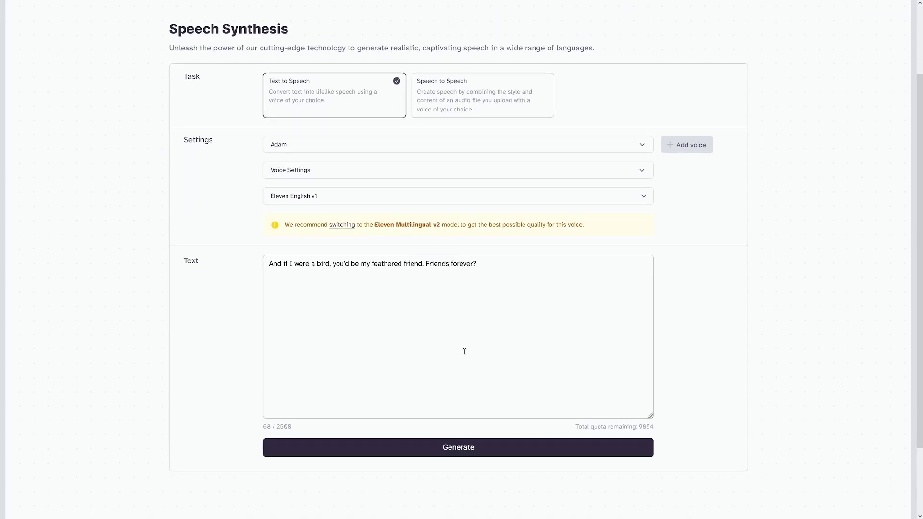
click(445, 446)
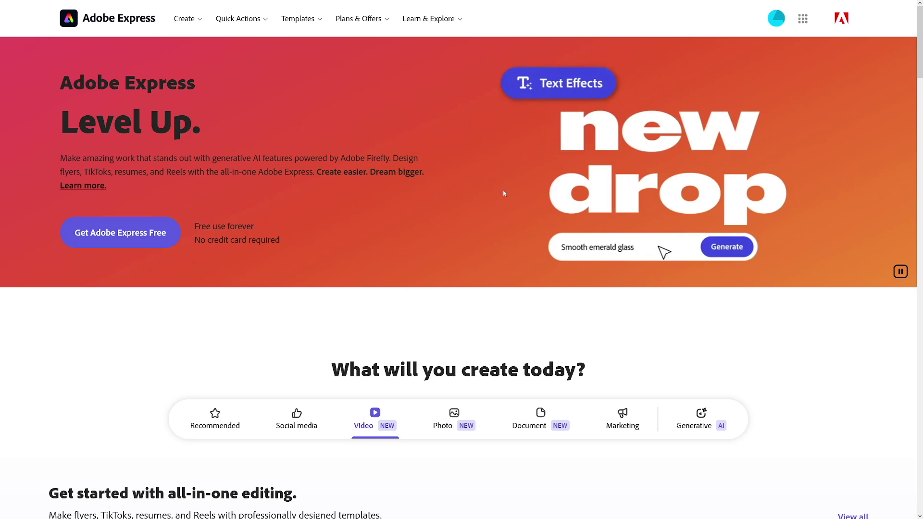
scroll(503, 190, down, 3)
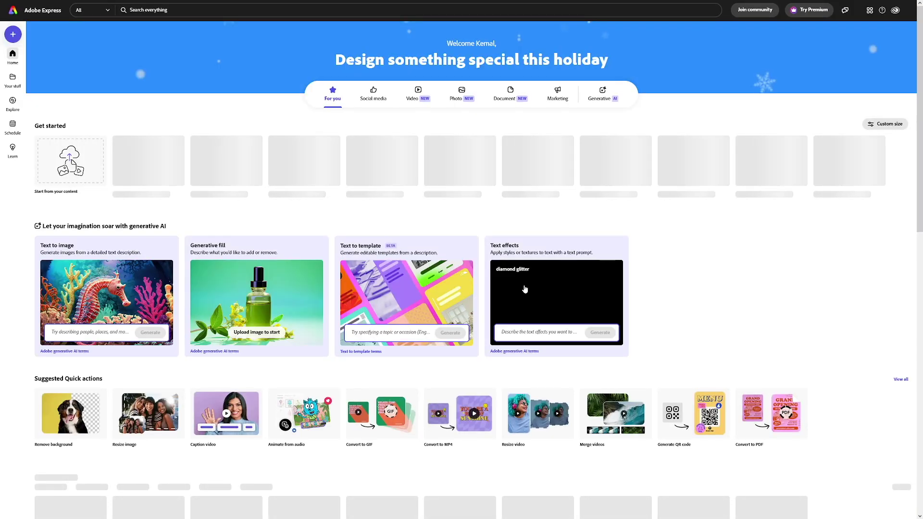
scroll(666, 296, down, 1)
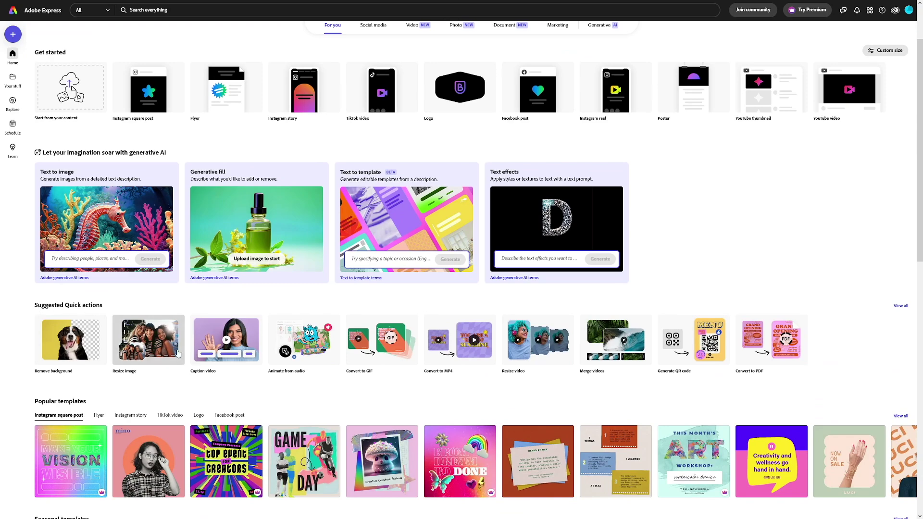
Step: Zoom in on the Adobe Express home page and view all suggested quick actions
key(ctrl+plus)
key(ctrl+plus)
scroll(121, 266, down, 2)
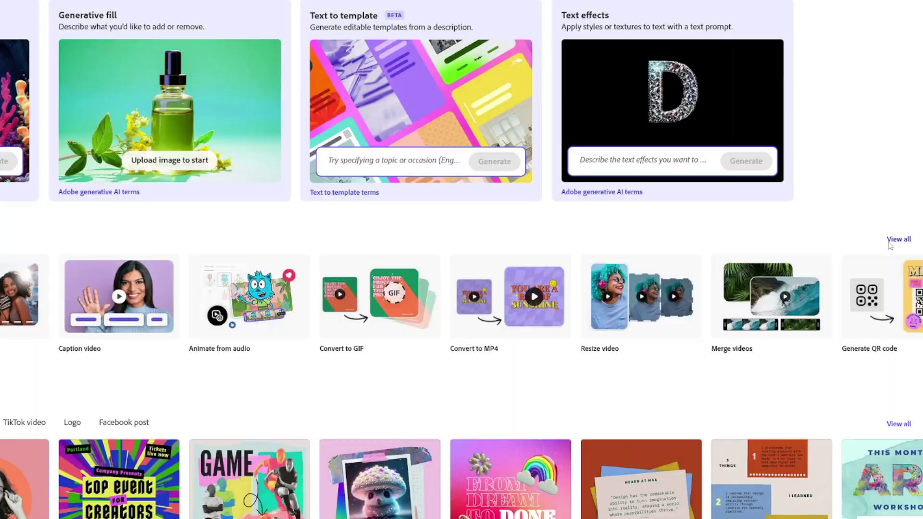
click(902, 244)
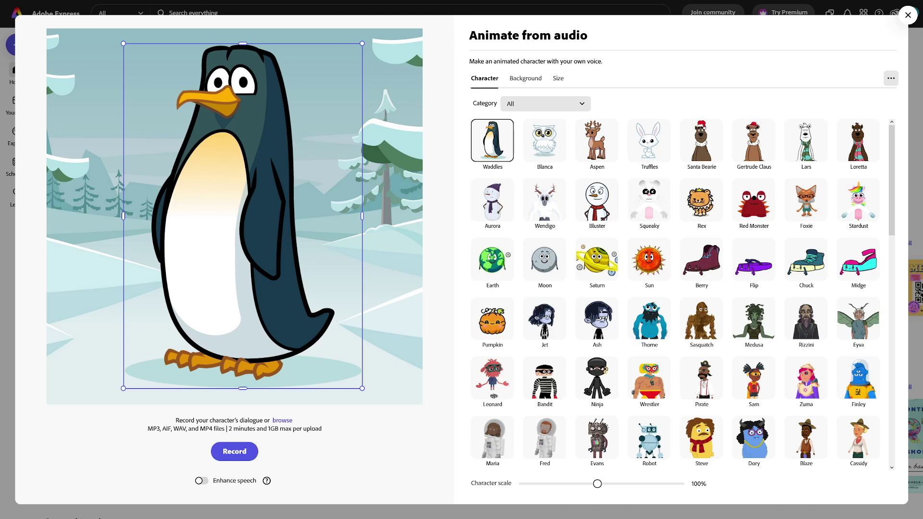
scroll(671, 315, down, 2)
scroll(670, 315, down, 1)
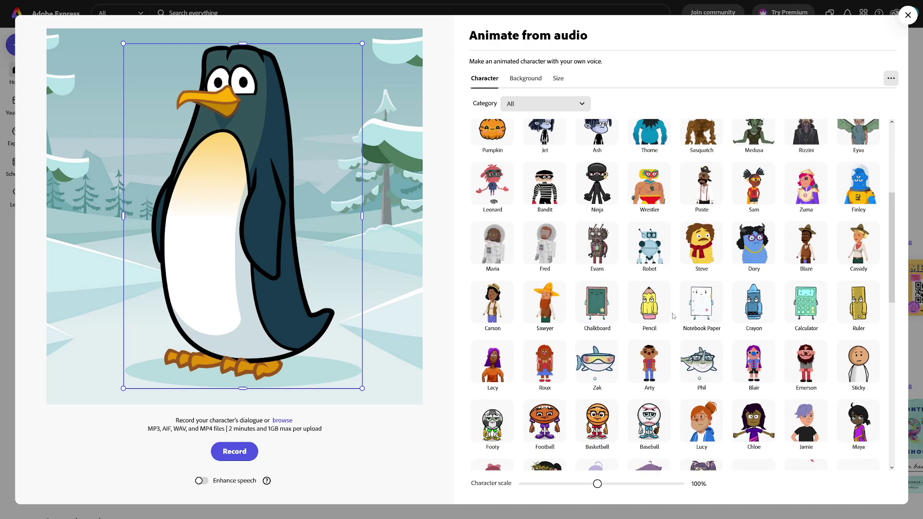
scroll(673, 316, down, 2)
scroll(673, 316, up, 1)
scroll(673, 316, down, 1)
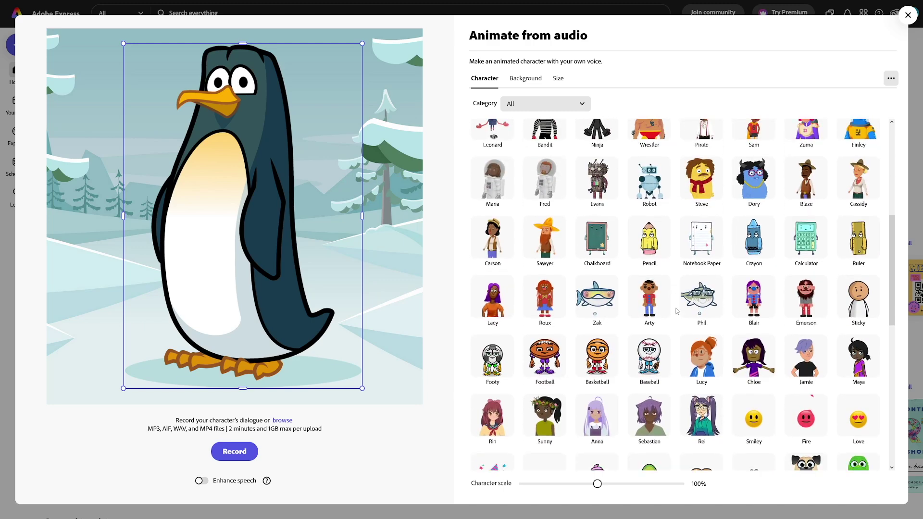
scroll(673, 316, down, 1)
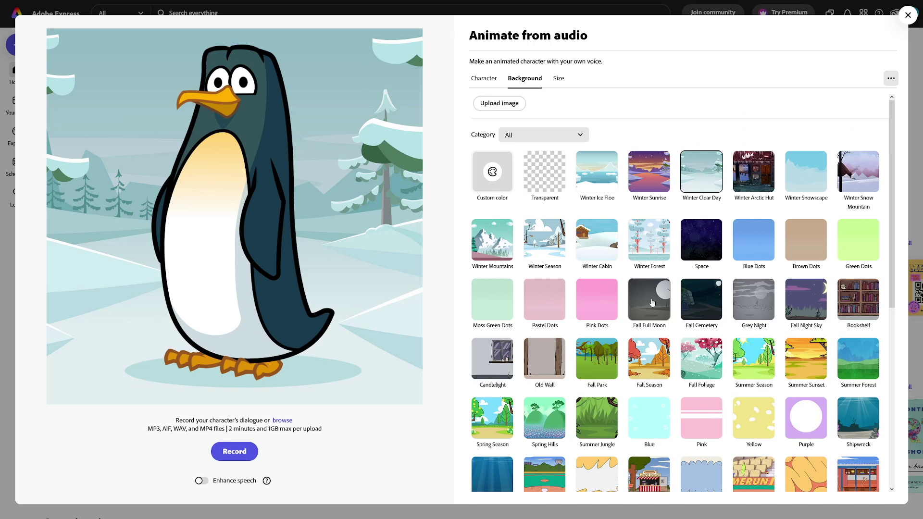
scroll(653, 303, down, 3)
scroll(680, 312, down, 2)
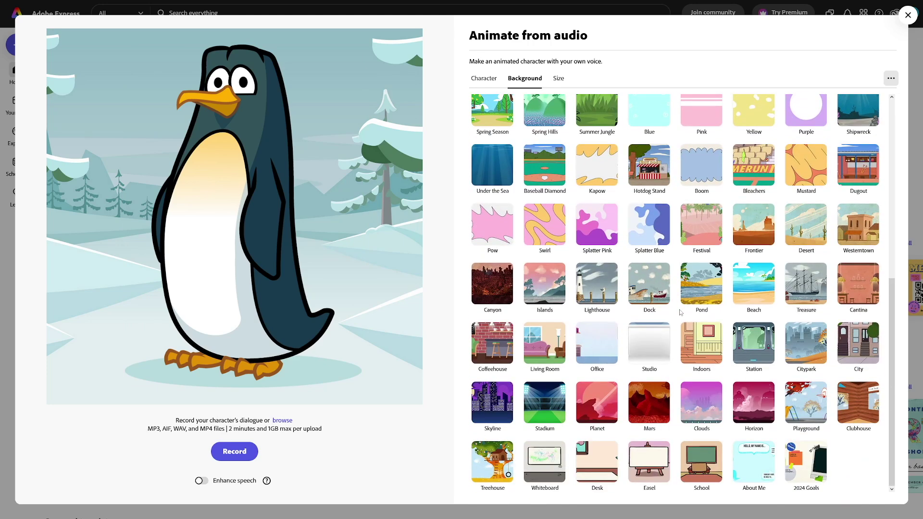
scroll(629, 217, up, 1)
scroll(649, 274, up, 2)
scroll(684, 337, up, 2)
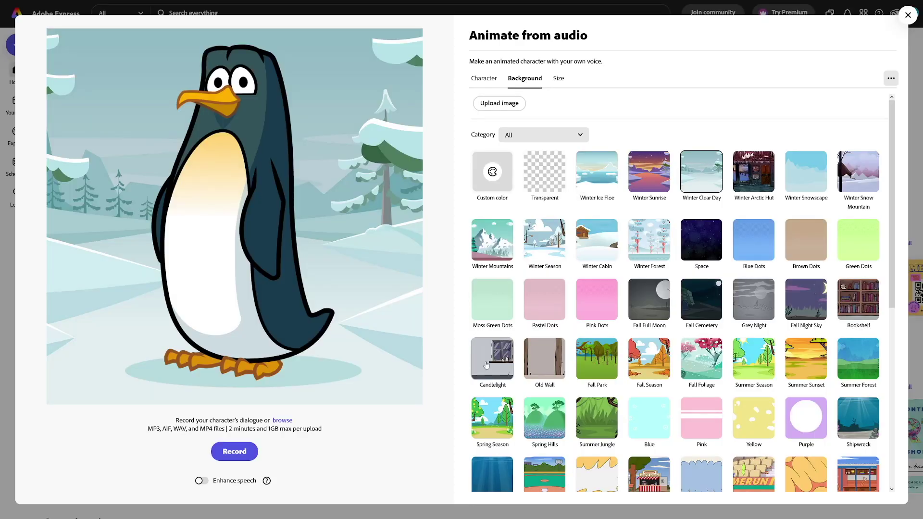
Step: Return to the Character tab with the penguin, keeping the Winter Clear Day background
click(485, 78)
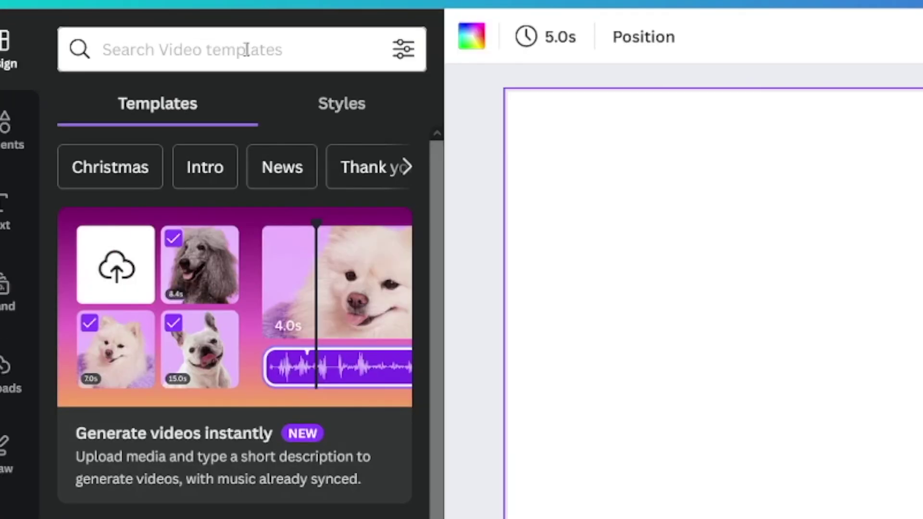
Step: Search Canva elements for 'farm background' and filter the results to Graphics
click(119, 45)
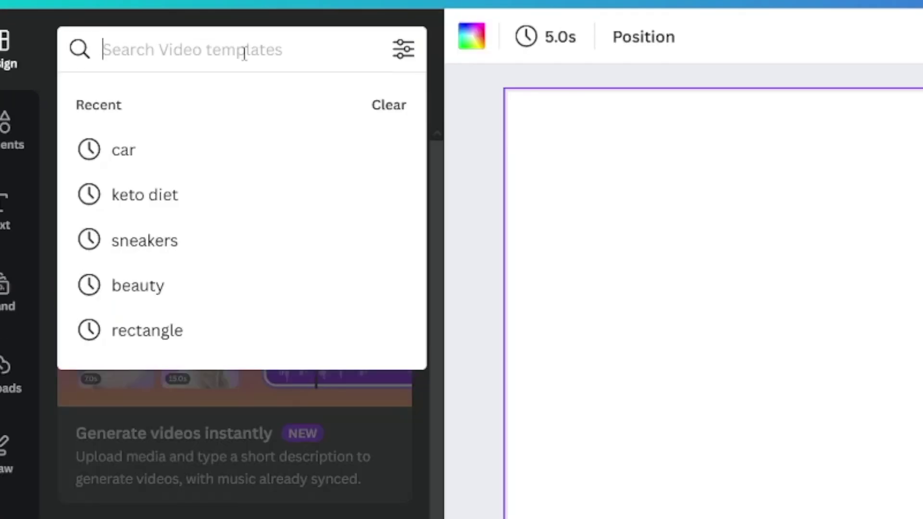
text(fa)
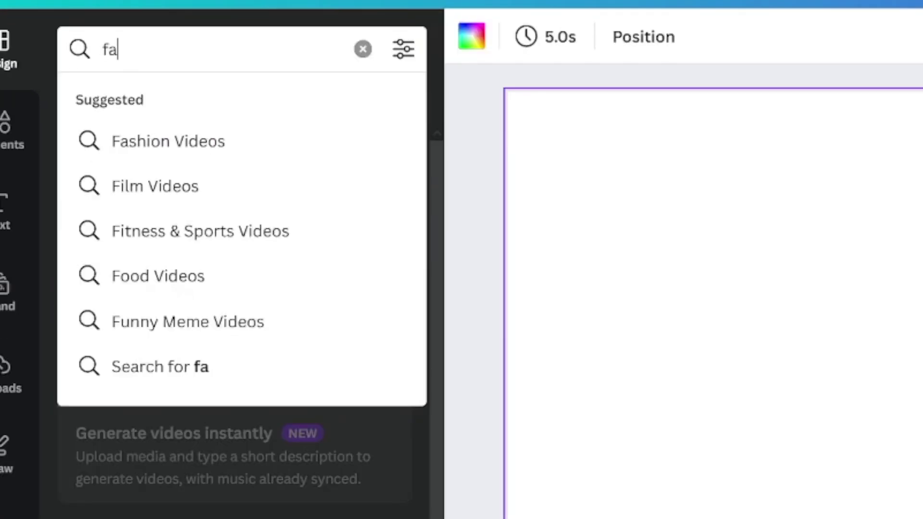
text(rm)
key(Return)
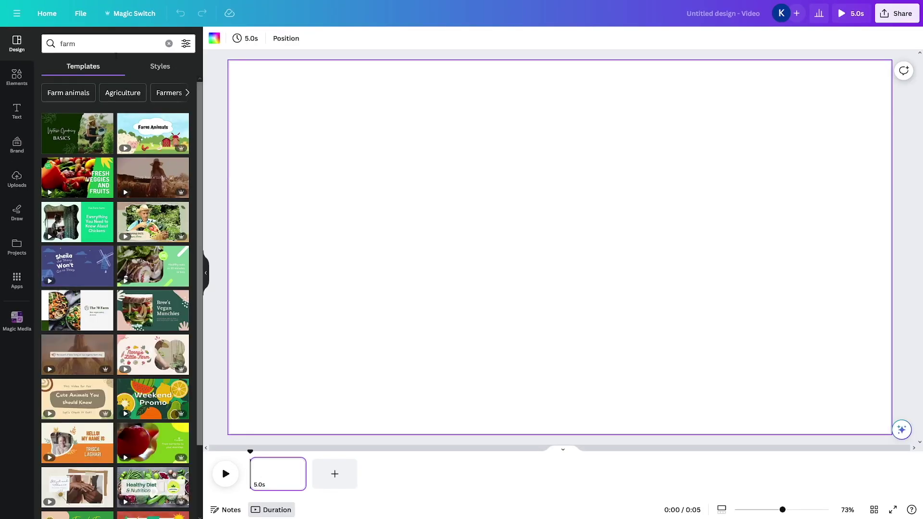
click(17, 77)
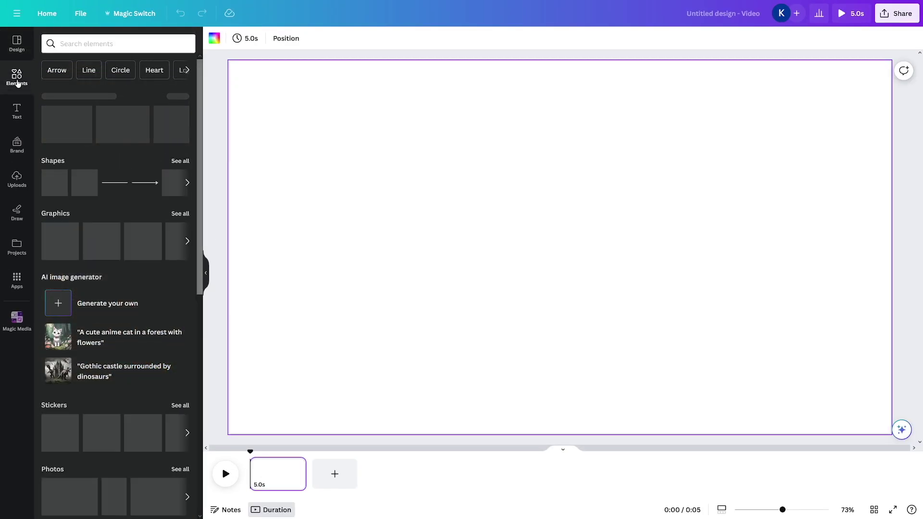
click(108, 44)
text(farm background)
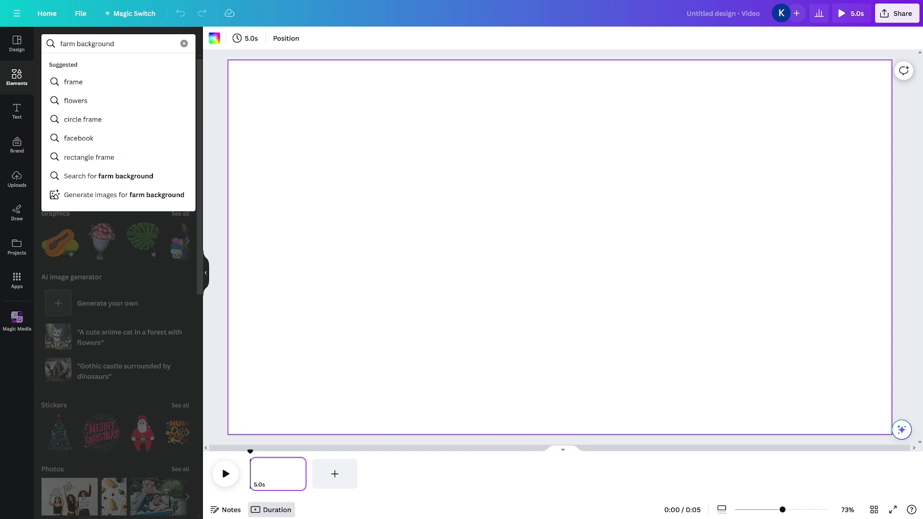
key(Return)
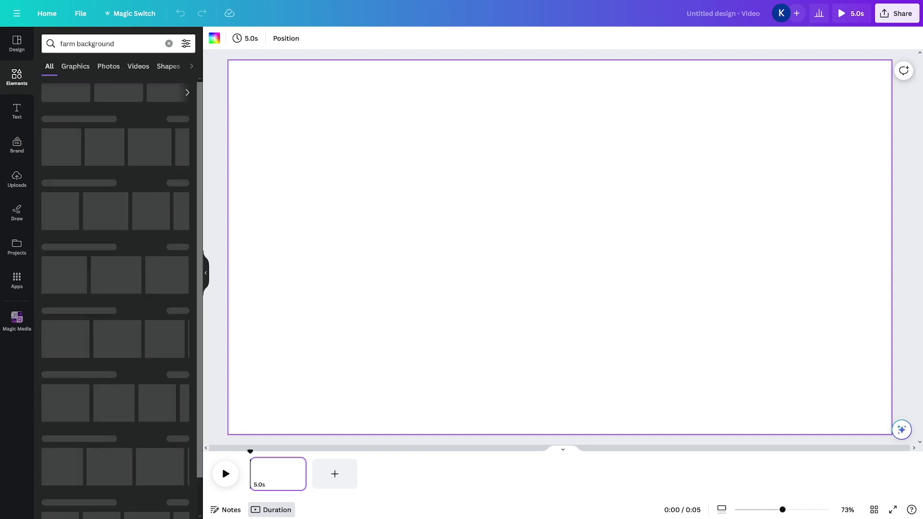
click(76, 66)
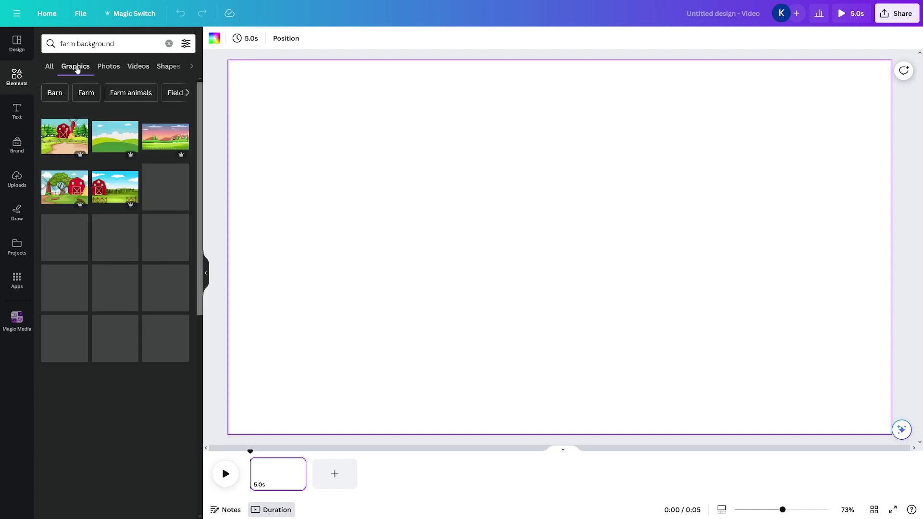
Step: Add the red barn farm scene and stretch it to fill the video page
click(64, 134)
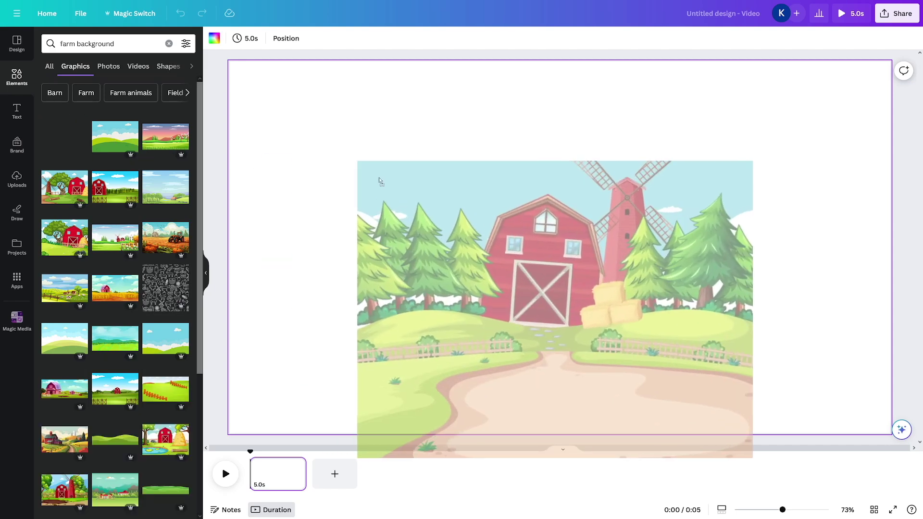
drag(294, 127, 230, 61)
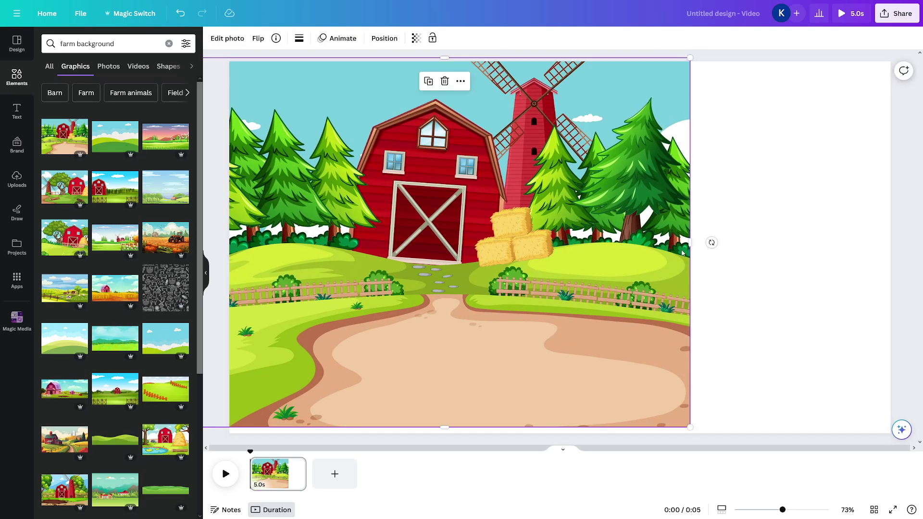
drag(691, 243, 892, 243)
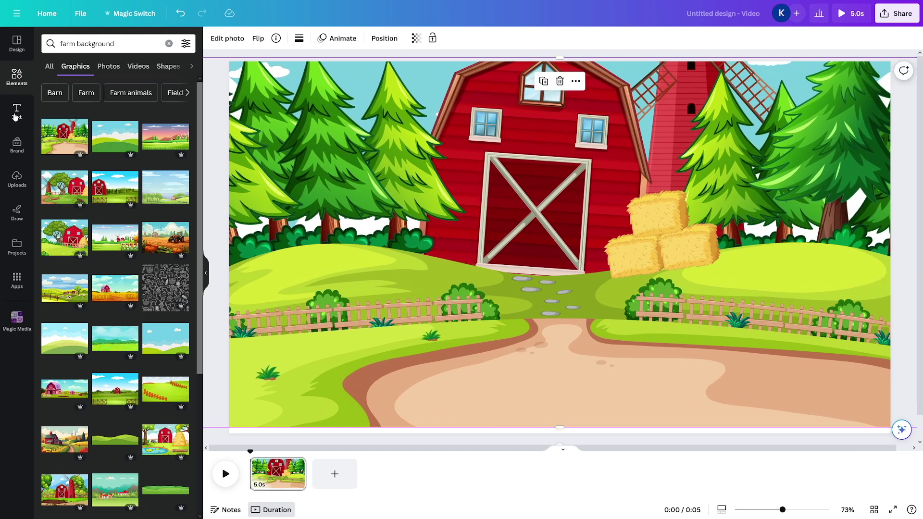
text(pen)
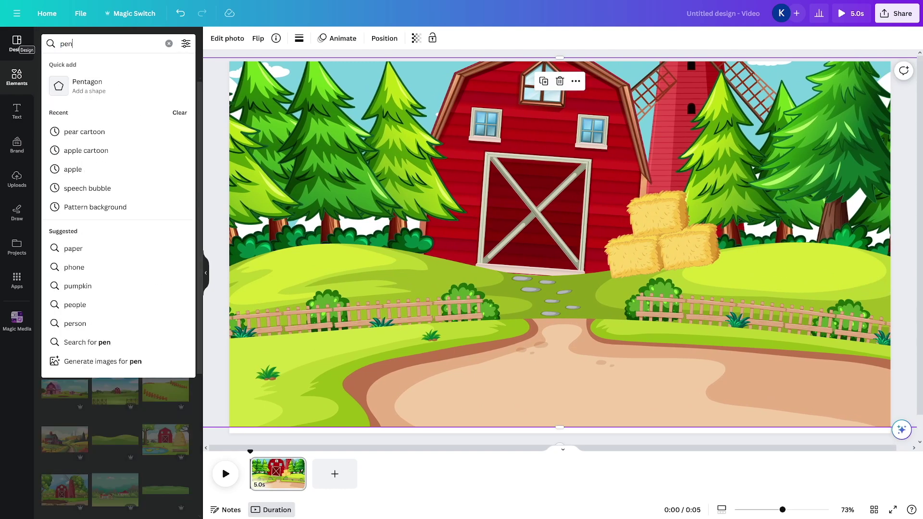
text(guin cartoon)
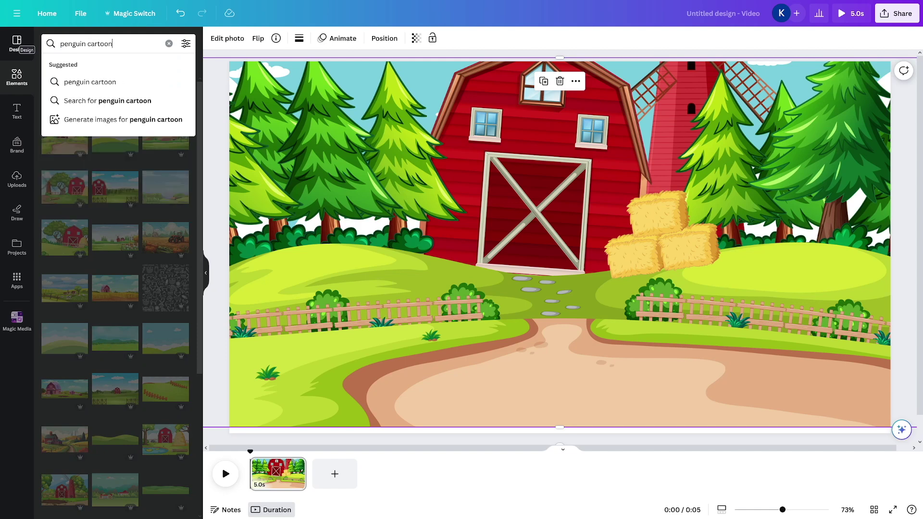
Step: Add a cartoon penguin from the 'penguin cartoon' search and place it on the dirt path
key(Return)
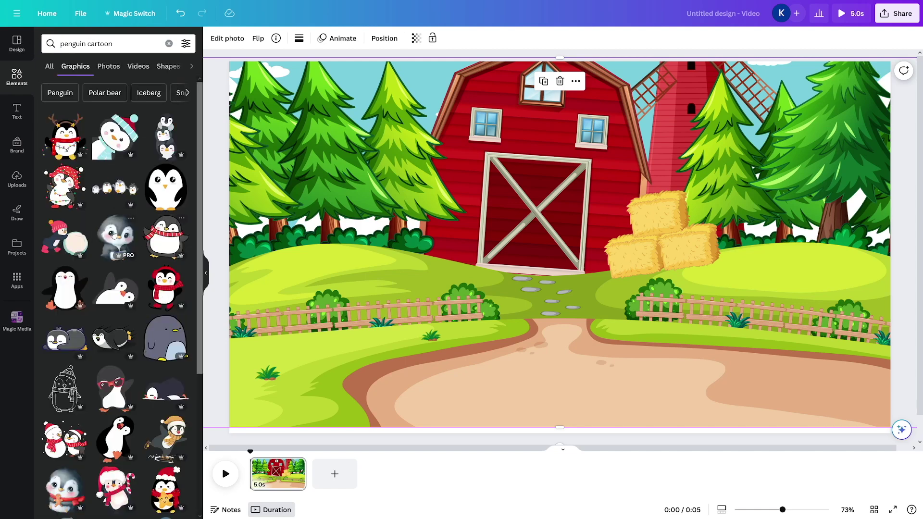
drag(166, 238, 433, 286)
mouse_move(339, 291)
mouse_down()
mouse_move(530, 314)
mouse_move(619, 371)
mouse_move(437, 371)
mouse_up()
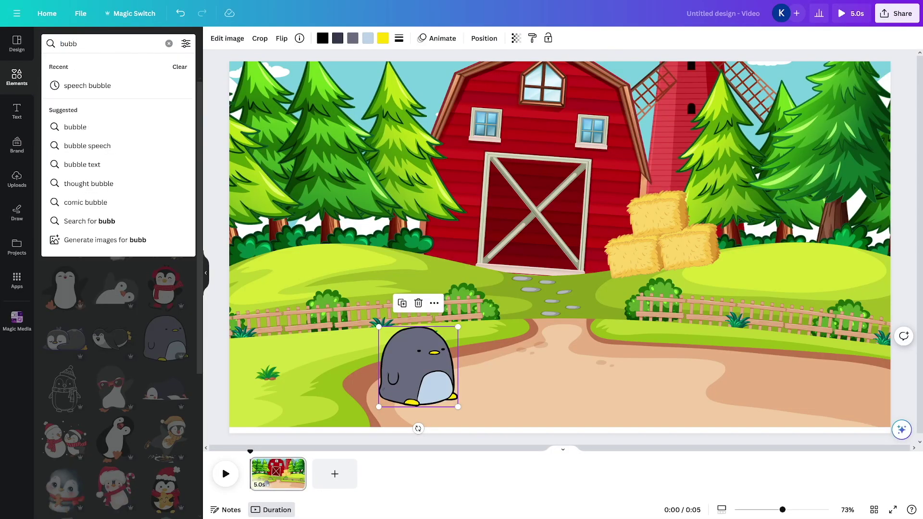
text(le s)
Step: Add a speech bubble, shrink it and position it just above the penguin
click(87, 82)
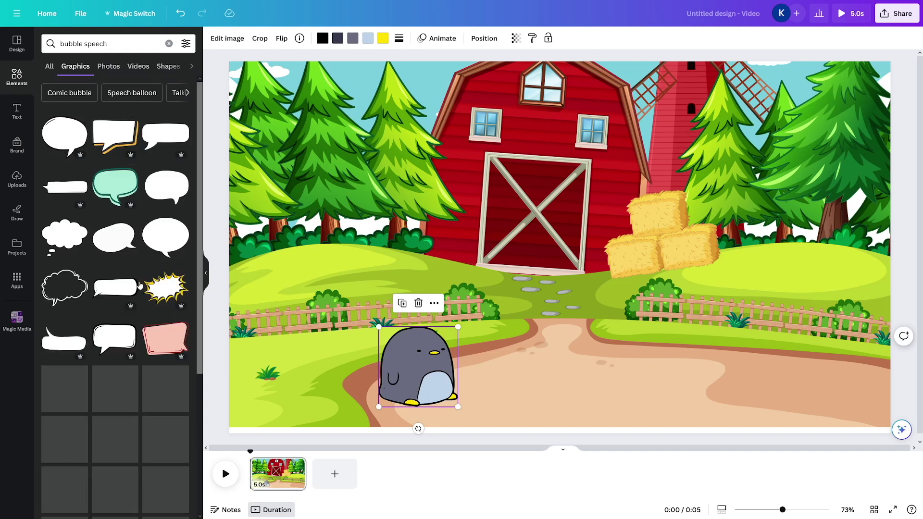
drag(165, 142, 533, 235)
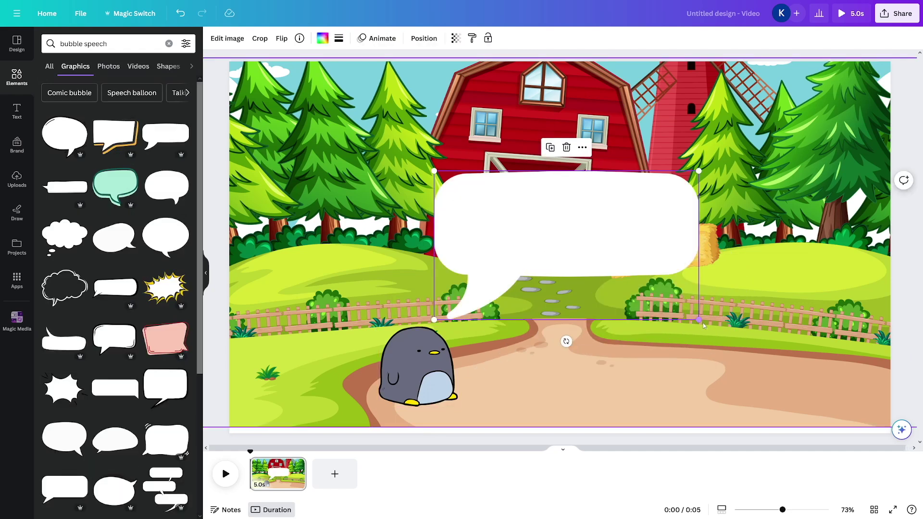
drag(699, 319, 608, 269)
drag(555, 257, 575, 315)
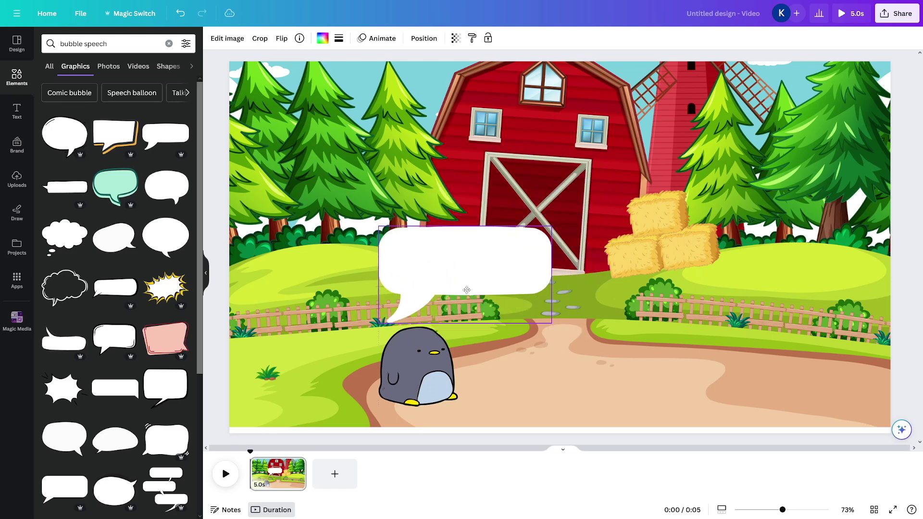
click(17, 112)
Step: Add a subheading reading 'What am I doing here?' to the bubble, then select the penguin for animation
click(84, 186)
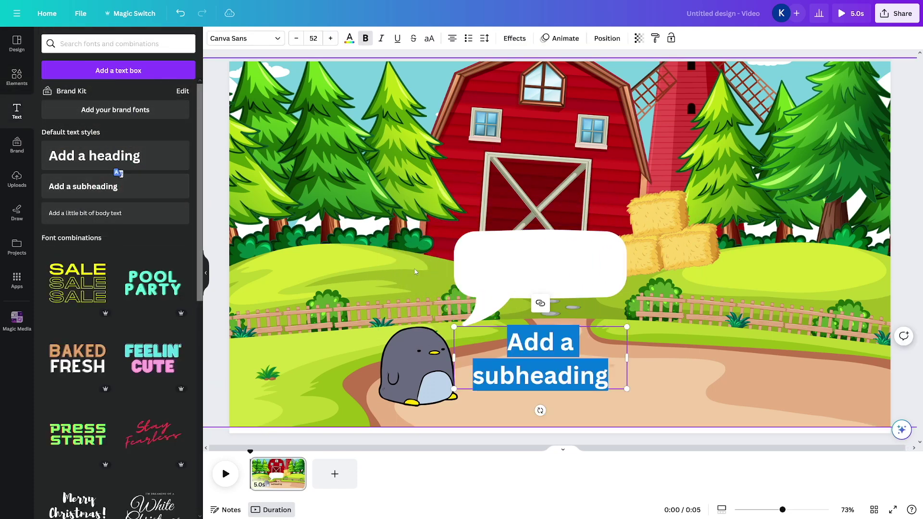
text(What am I doing here?)
click(706, 347)
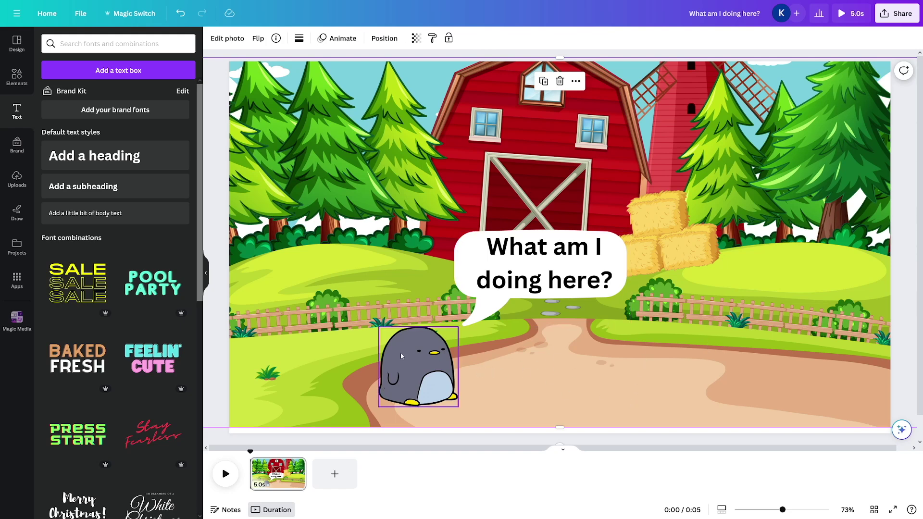
click(424, 374)
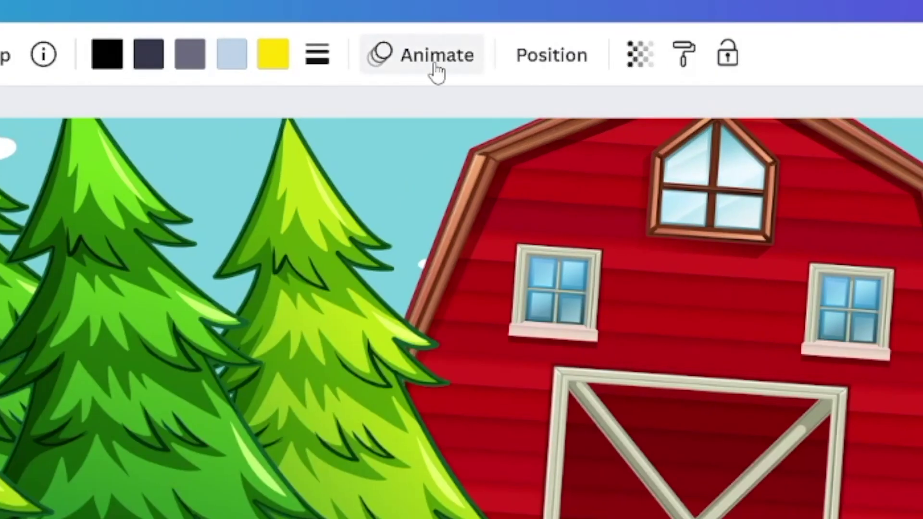
click(435, 57)
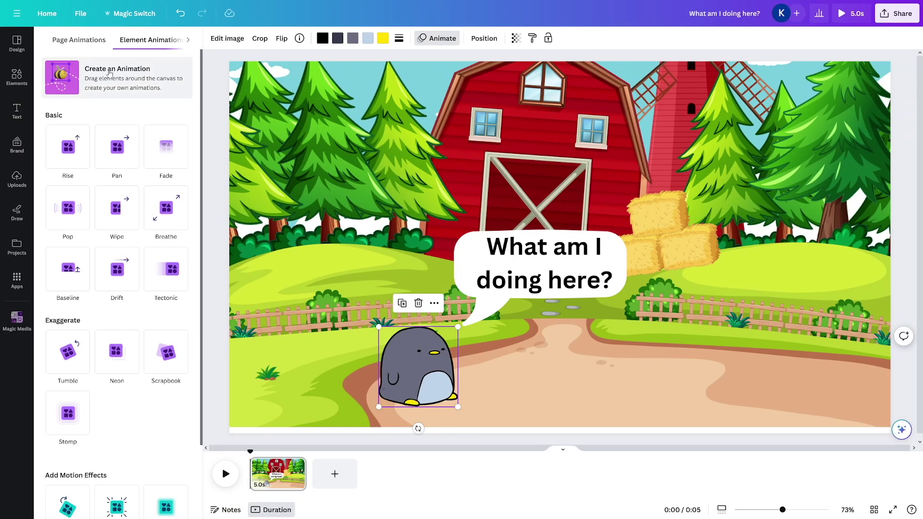
Step: Record a custom wavy walking path for the penguin across the farm's dirt path
click(110, 72)
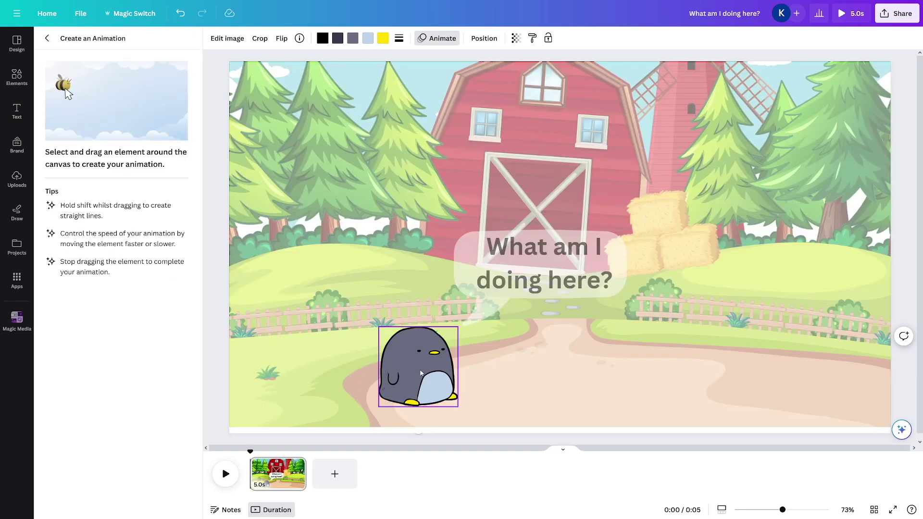
drag(421, 373, 691, 364)
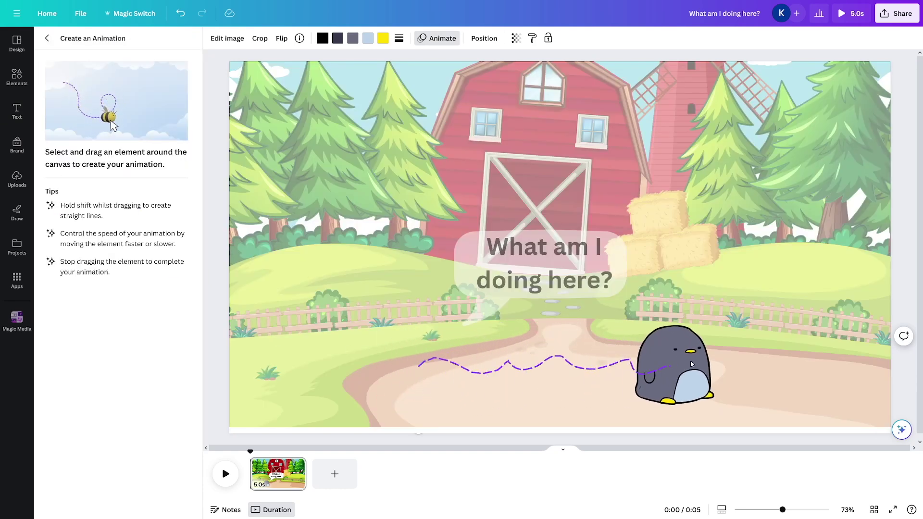
drag(691, 364, 383, 336)
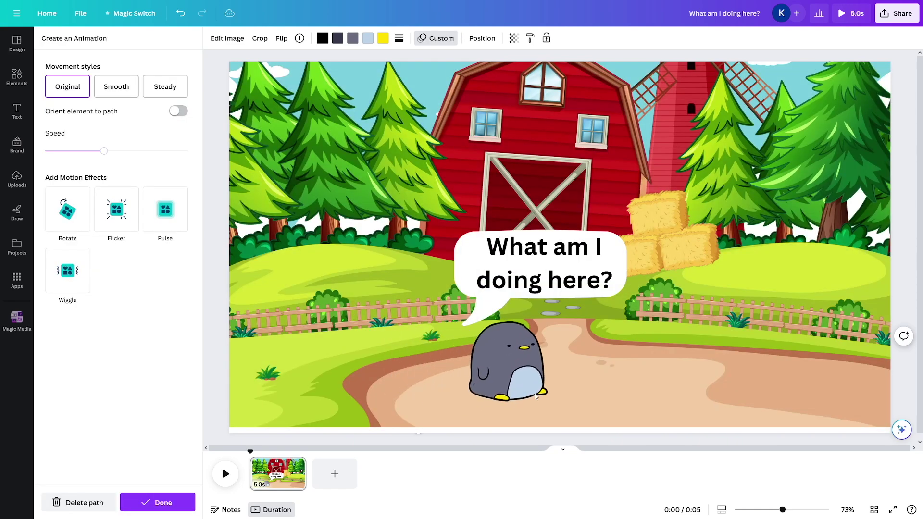